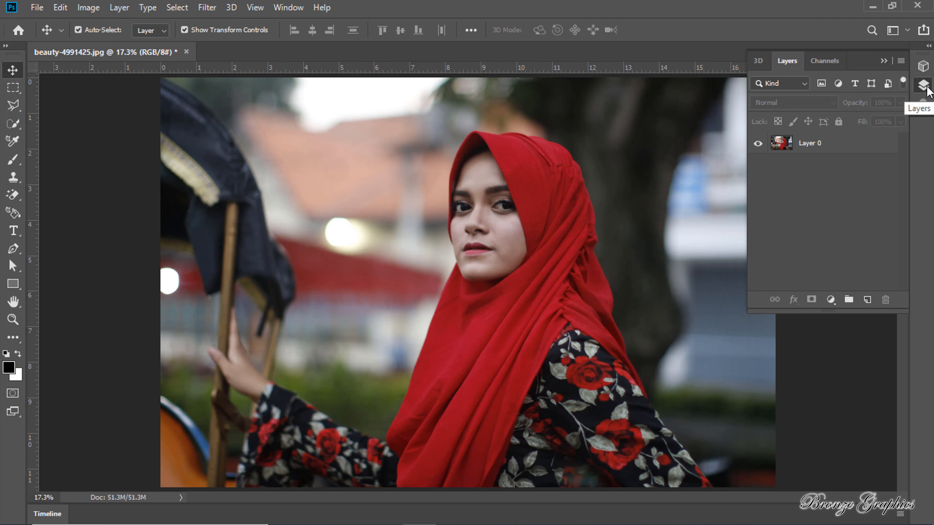
Duplicate Layer 0 and rename the copy as girl
click(813, 146)
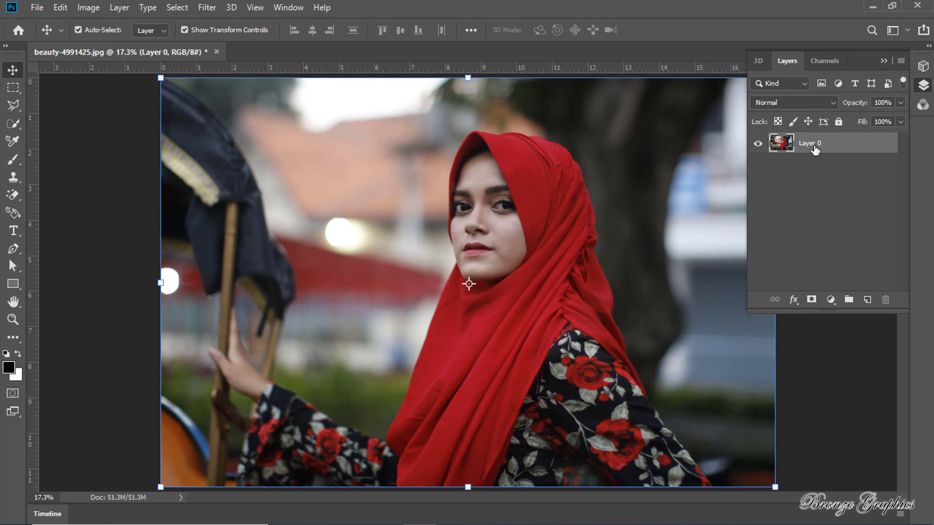
key(ctrl+j)
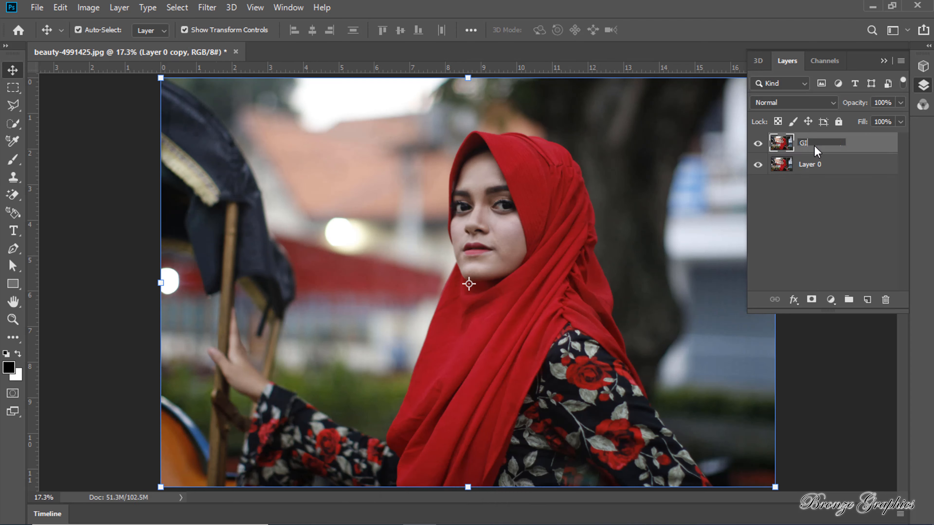
text(GIr)
text(girl)
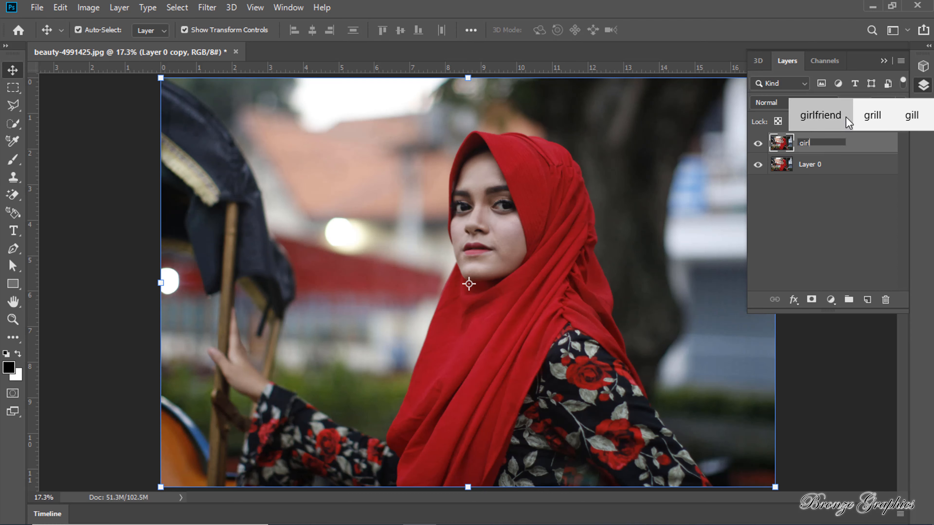
Hide the girl layer and rename the original Layer 0 as black and white
click(758, 144)
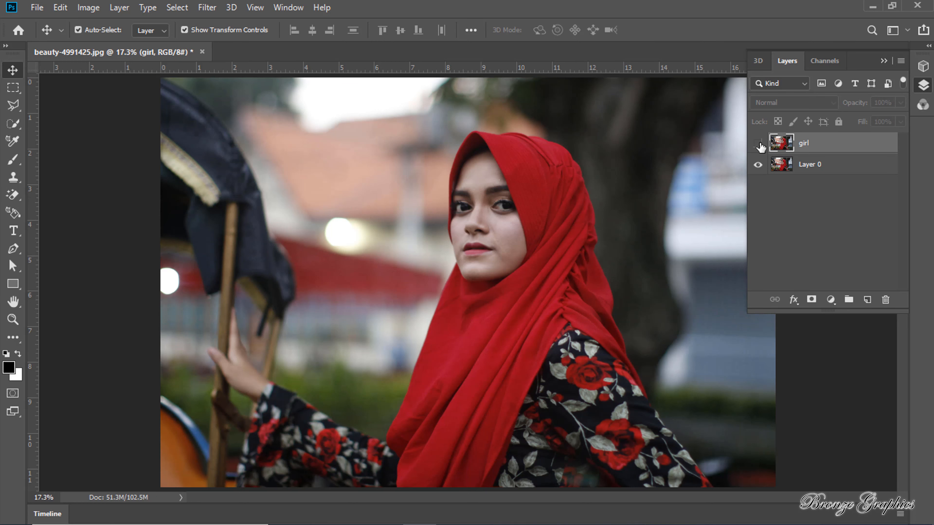
double_click(811, 164)
text(b)
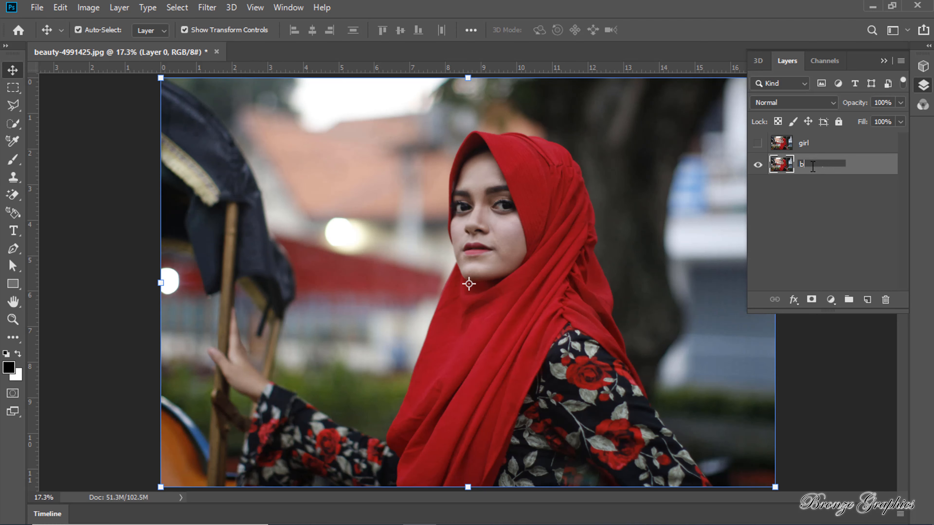
text(lack and wh)
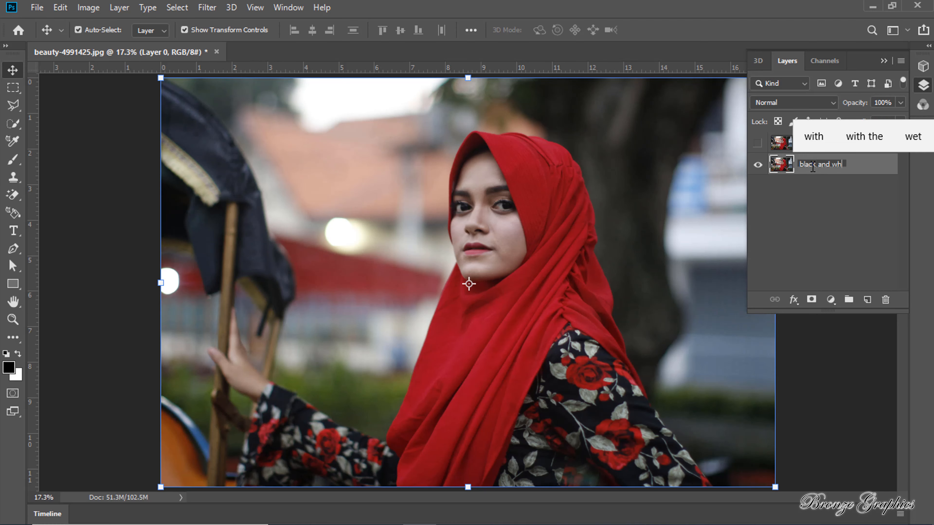
text(ite)
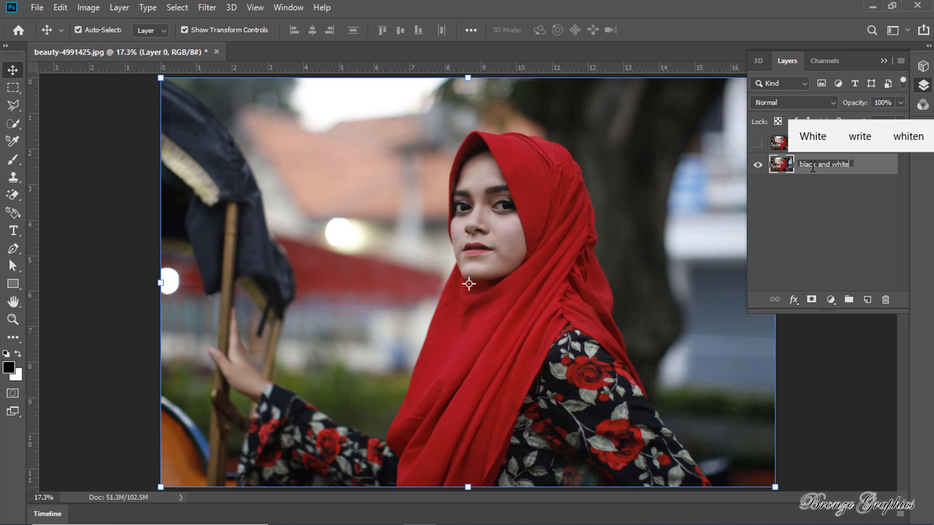
key(Return)
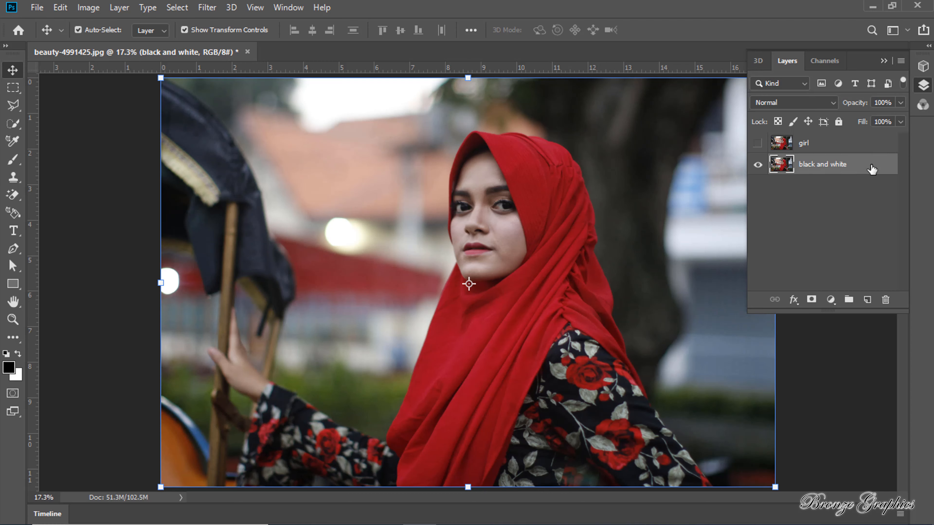
Apply a Black & White adjustment with the Default preset to the black and white layer
click(89, 9)
mouse_move(103, 42)
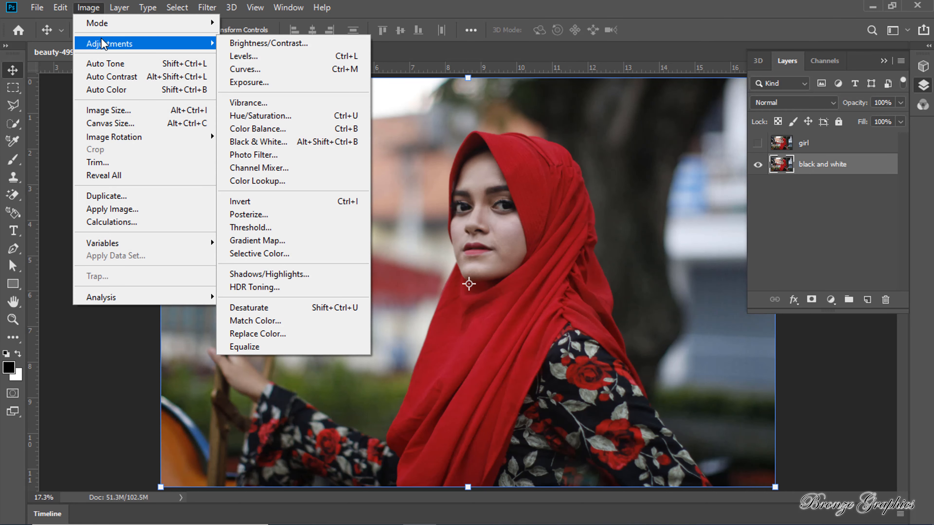
click(276, 143)
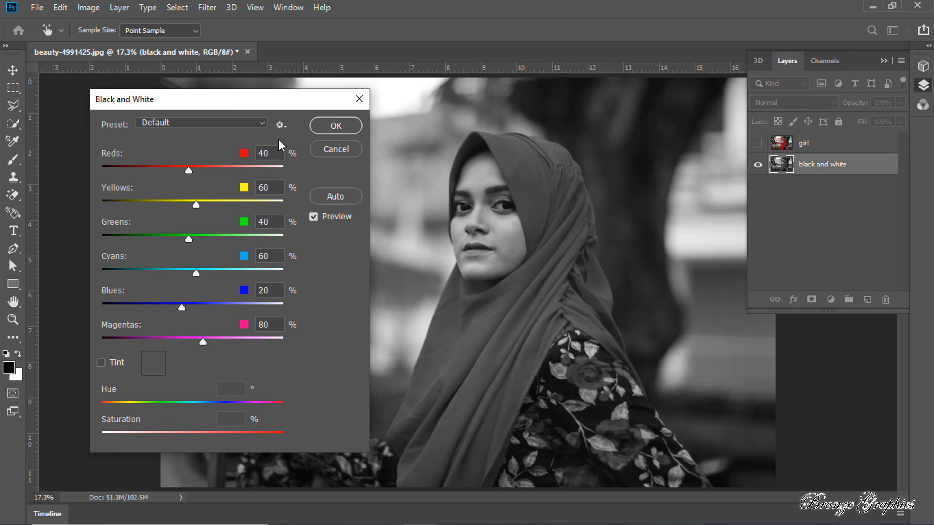
click(331, 127)
key(v)
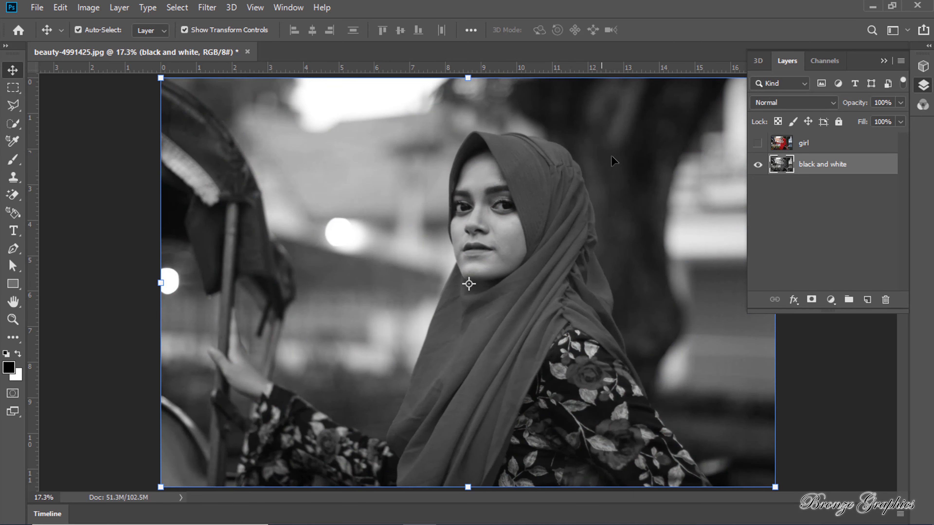
Show the girl layer again and give it a layer mask inverted to solid black
click(758, 144)
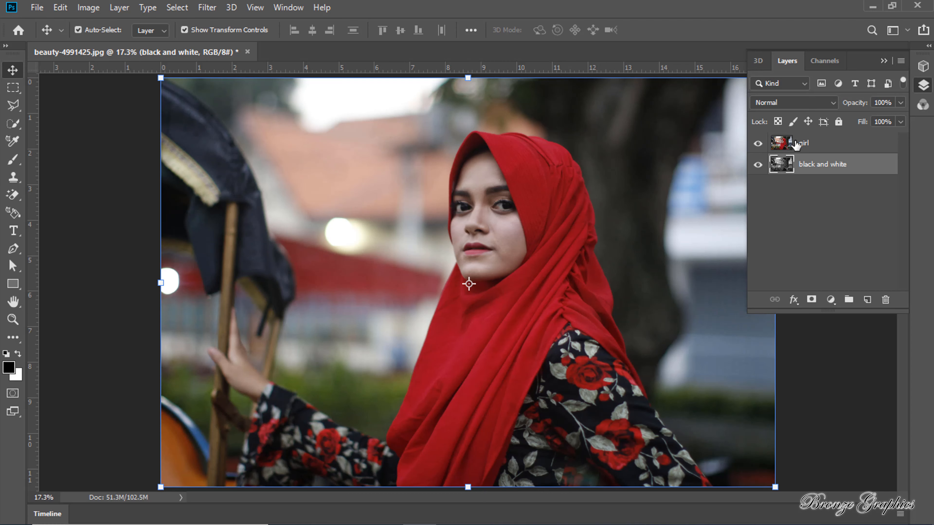
click(809, 145)
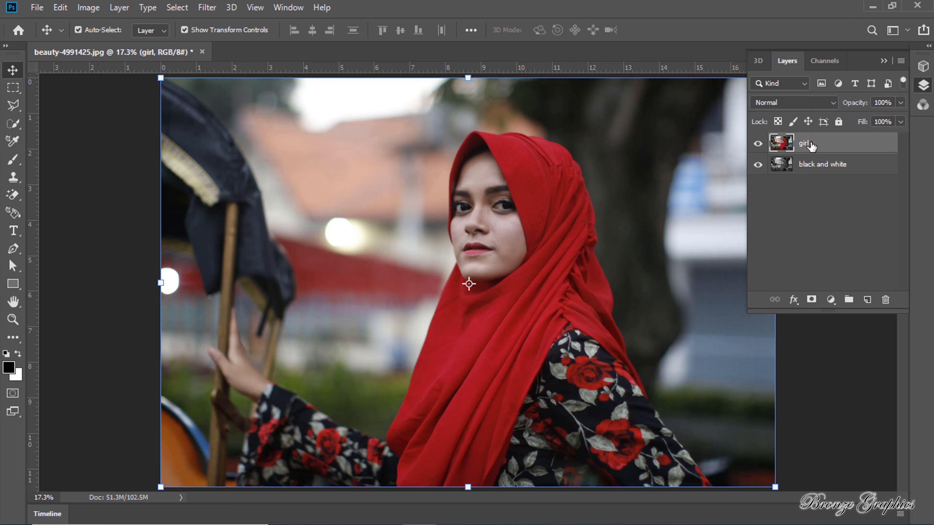
click(811, 300)
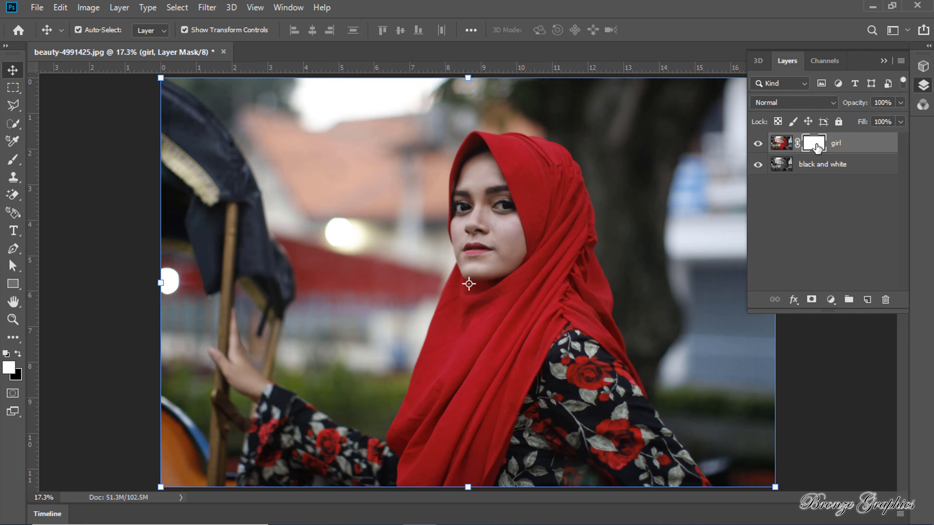
key(ctrl+i)
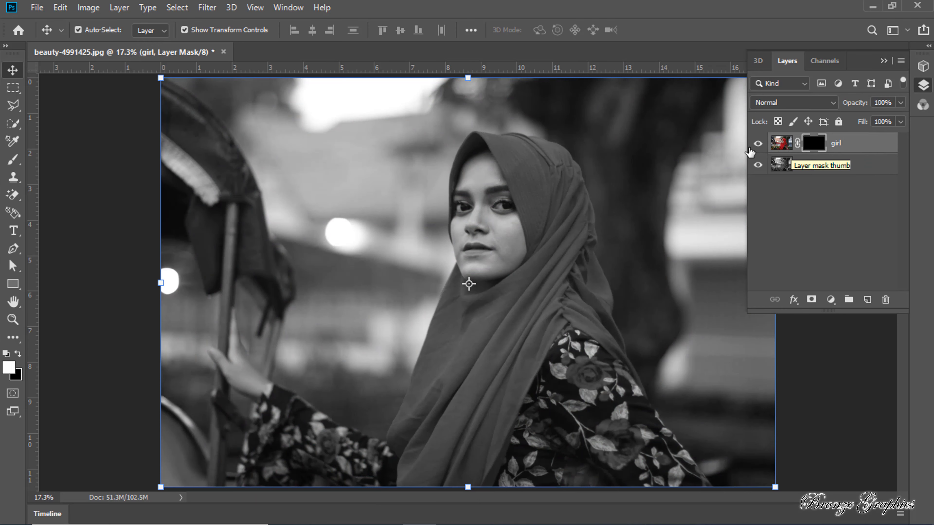
Paint white on the girl mask with a 146 px soft round brush to reveal the scarf's front band beside the face
click(13, 162)
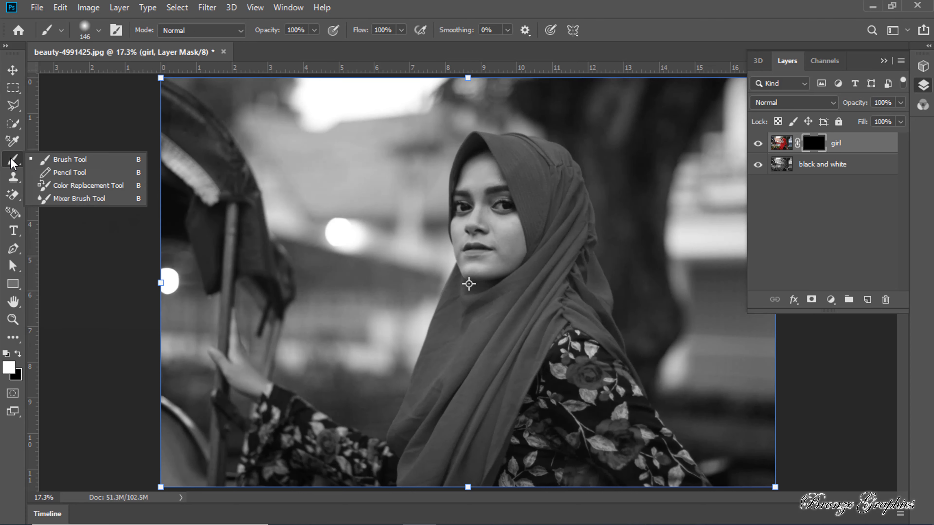
click(60, 162)
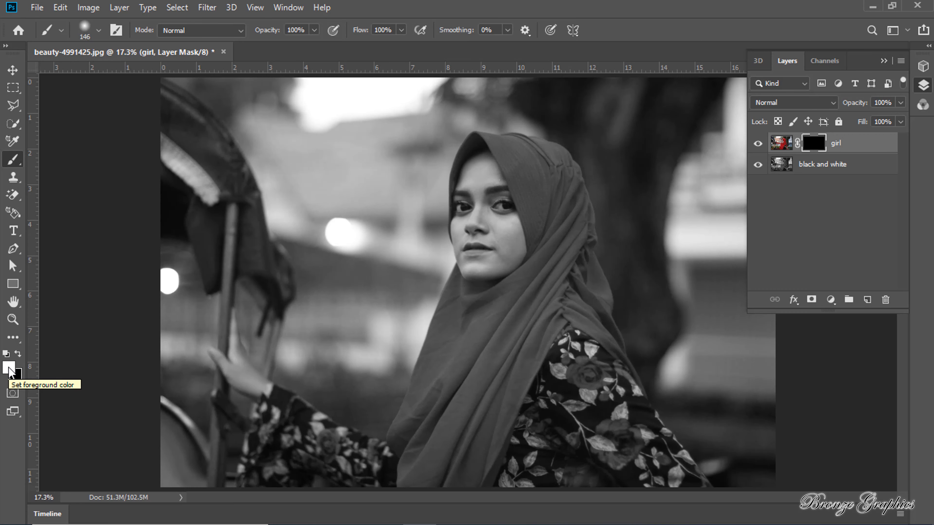
drag(531, 191, 536, 216)
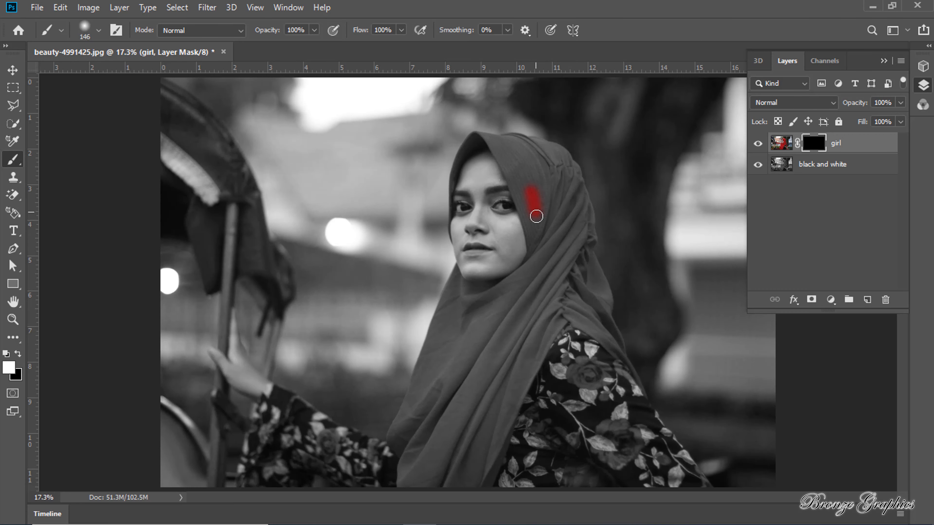
scroll(536, 221, up, 3)
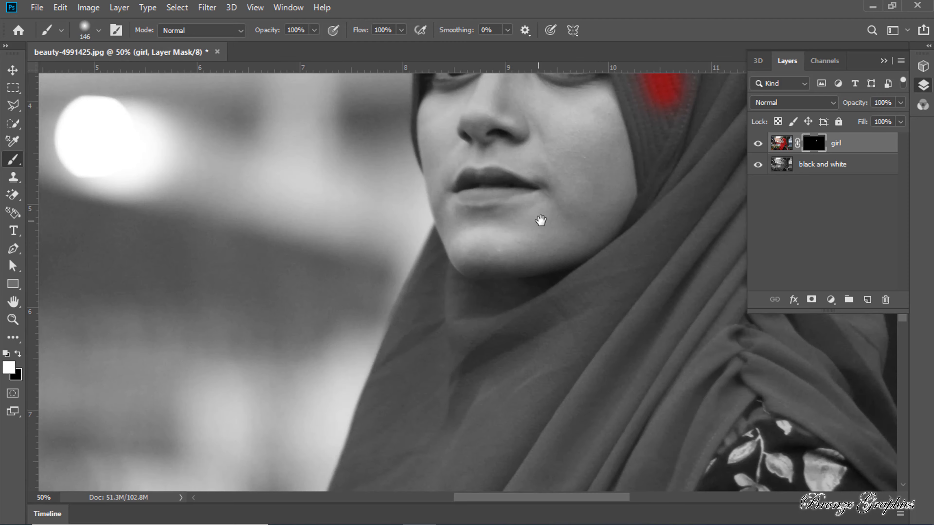
drag(539, 239, 499, 354)
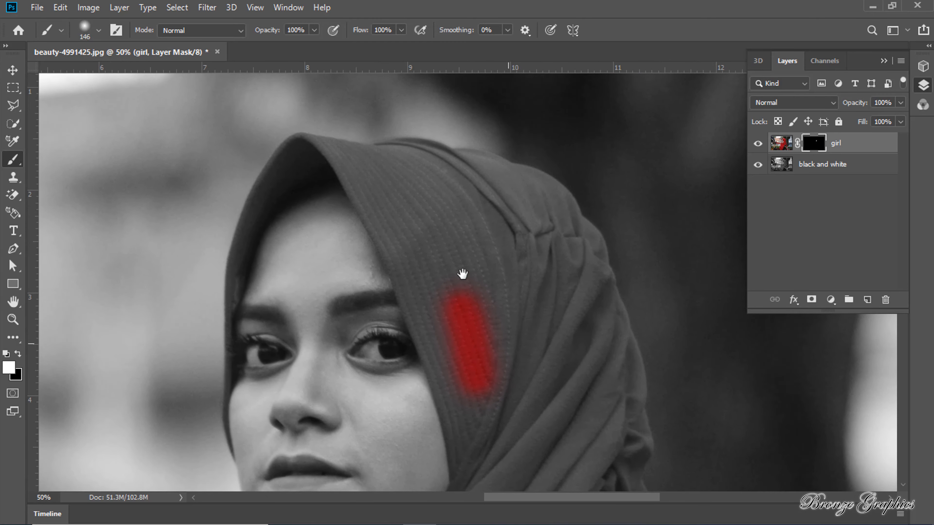
right_click(419, 216)
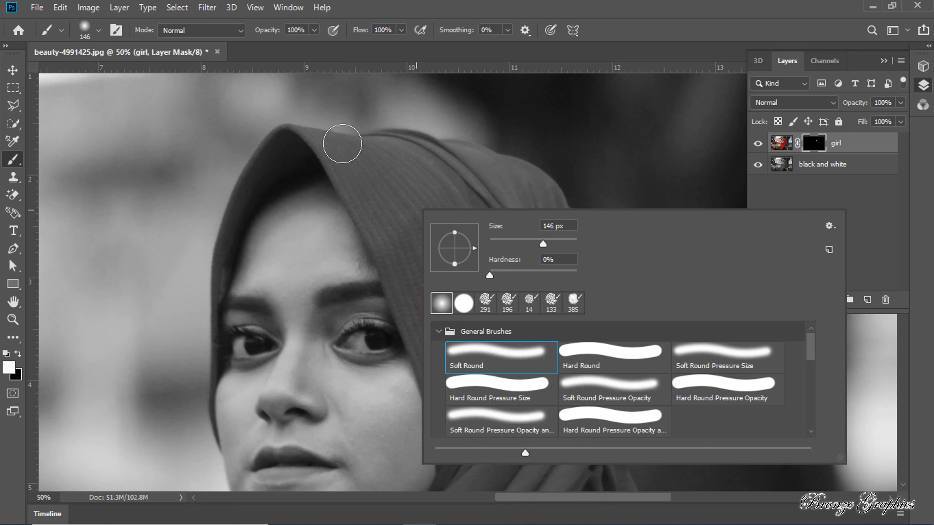
drag(350, 149, 449, 401)
Reduce the brush to 69 px and reveal the scarf's peak and its upper rim above the forehead on the mask
right_click(415, 198)
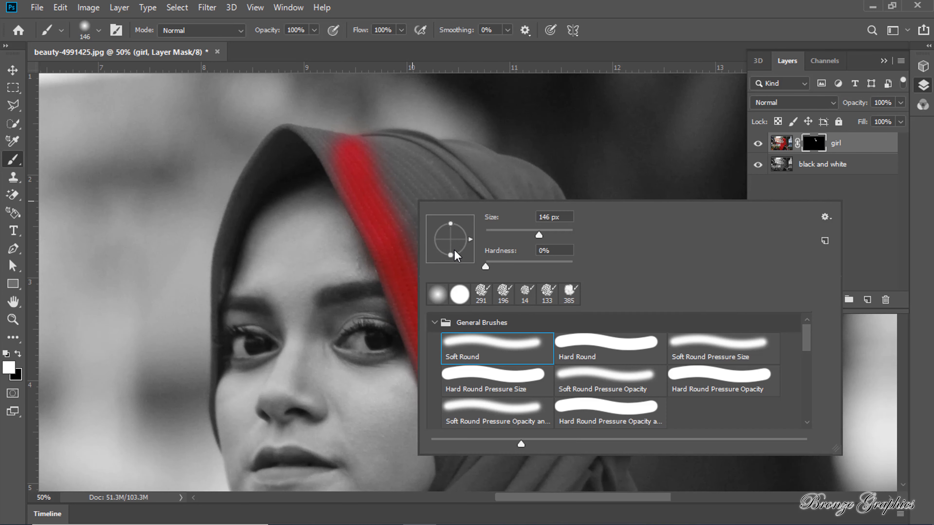
click(515, 234)
mouse_move(359, 152)
mouse_down()
mouse_move(308, 133)
mouse_move(337, 167)
mouse_up()
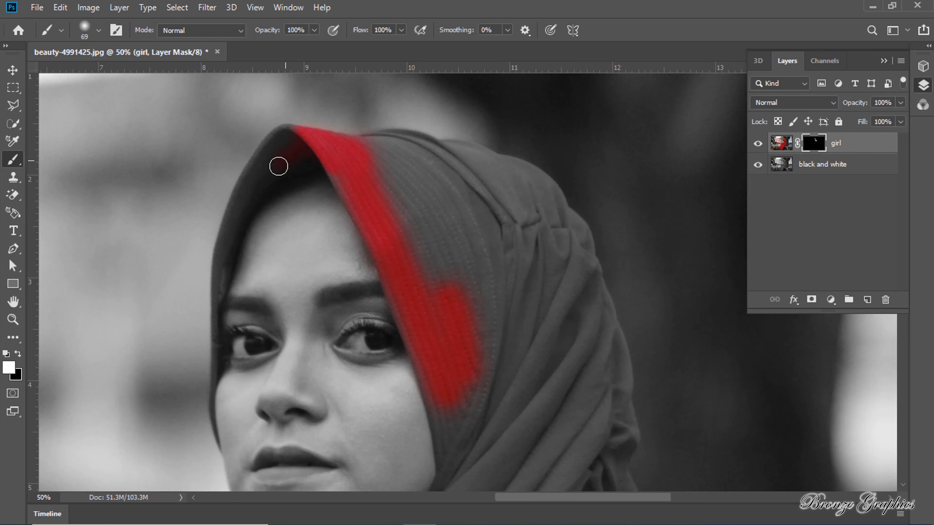
mouse_move(238, 231)
mouse_down()
mouse_move(249, 174)
mouse_move(288, 132)
mouse_up()
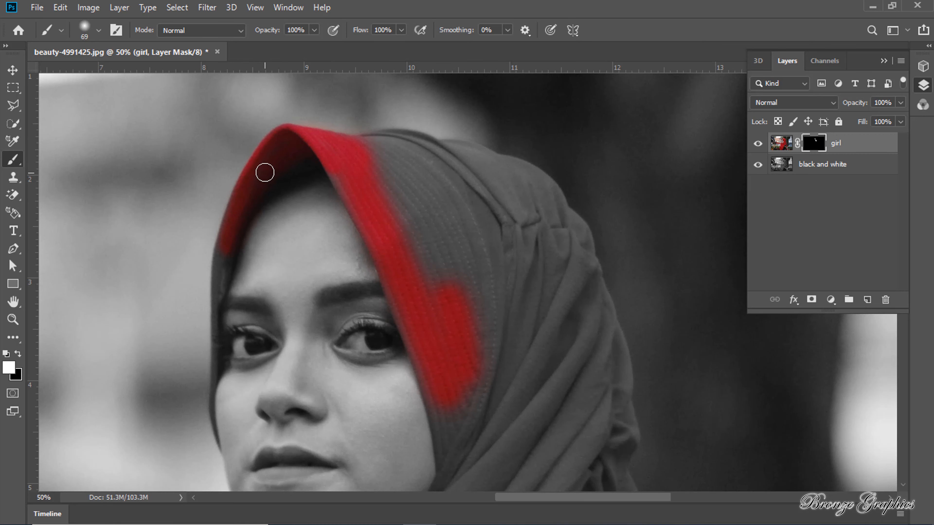
Reduce the brush to 36 px and reveal the scarf's thin edge down the far side of the face
key(ctrl+plus)
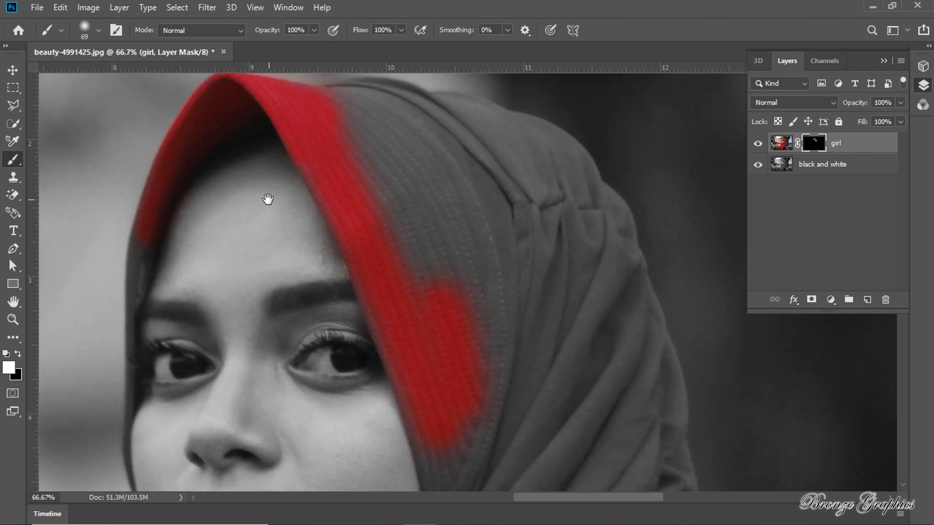
drag(268, 200, 357, 130)
right_click(244, 169)
click(325, 201)
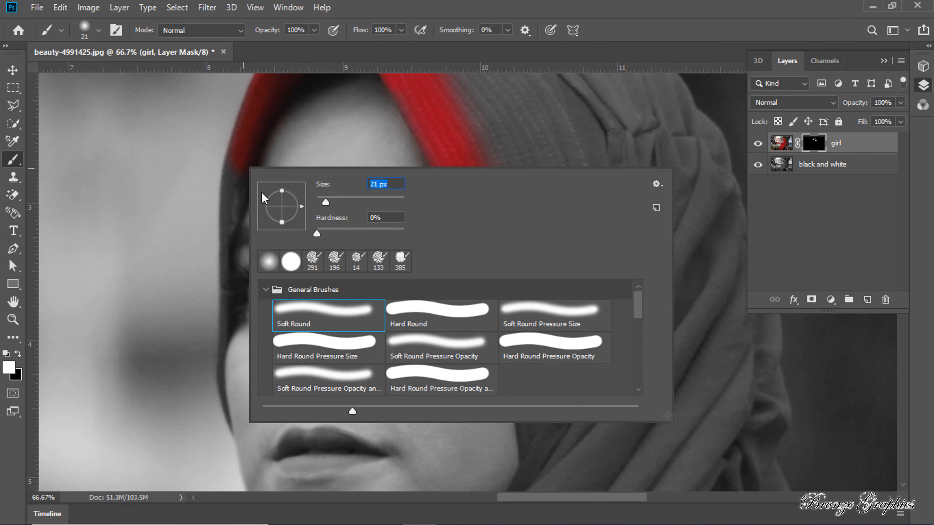
click(229, 157)
mouse_move(230, 157)
mouse_down()
mouse_move(232, 204)
mouse_move(238, 145)
mouse_move(222, 287)
mouse_up()
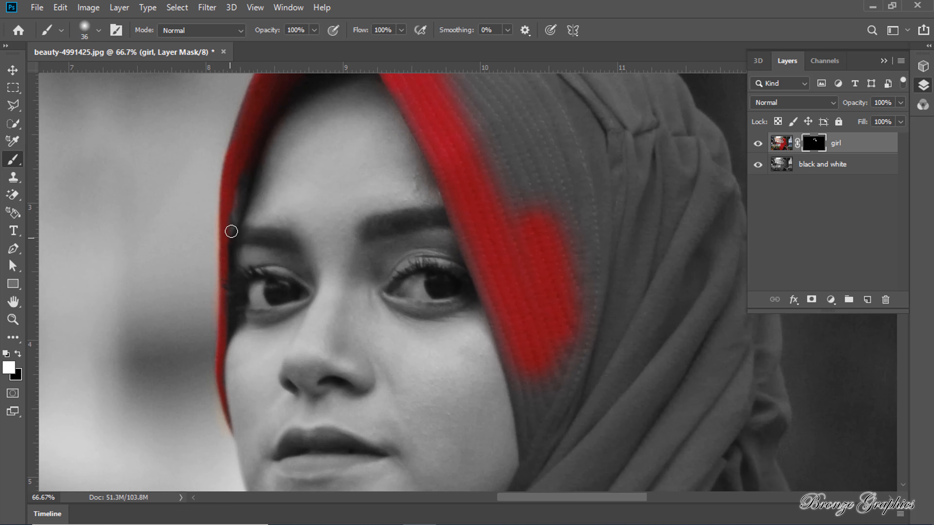
Fill in the scarf's inner rim by the forehead and extend the revealed red along its top edge past the peak
scroll(238, 214, up, 3)
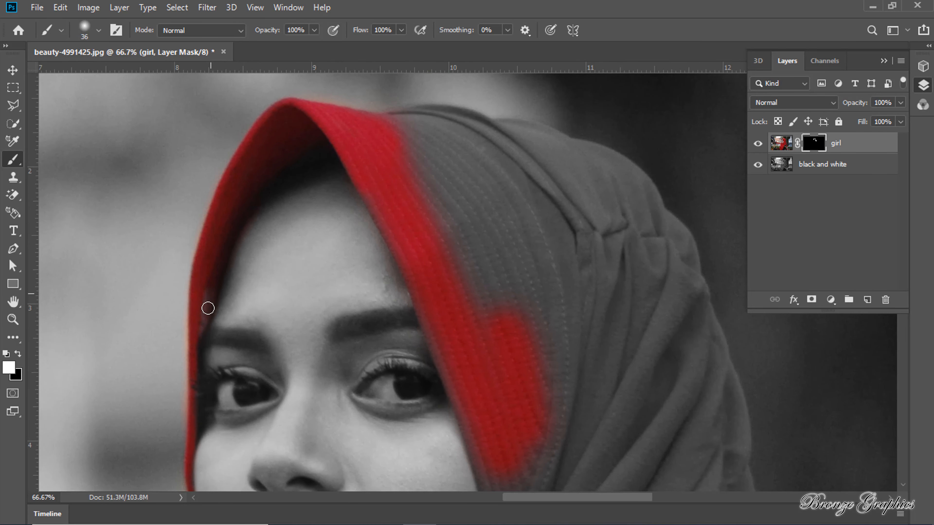
drag(244, 153, 239, 151)
drag(320, 117, 425, 107)
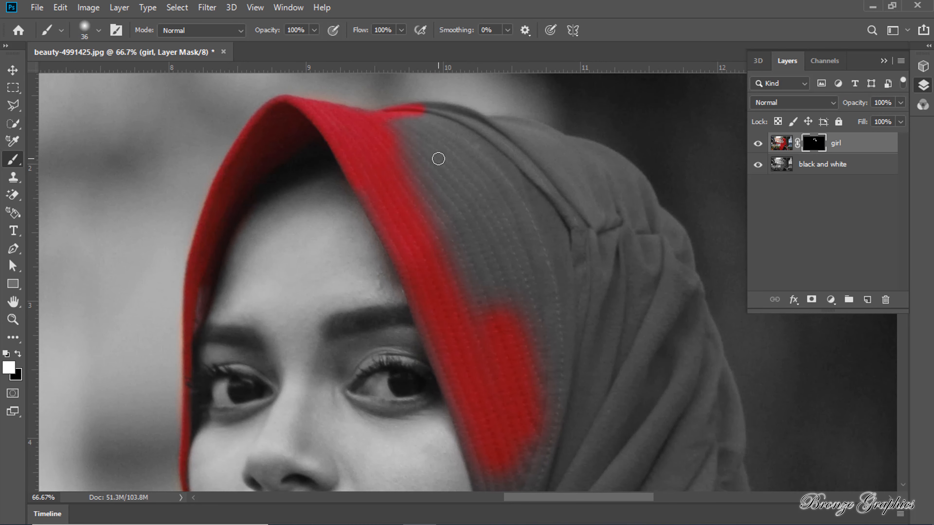
Enlarge the brush to 114 px and reveal the stitched front band down to the chin and the scarf's crown
scroll(438, 345, down, 1)
mouse_move(423, 340)
mouse_down()
mouse_move(369, 268)
mouse_move(329, 234)
mouse_up()
right_click(399, 253)
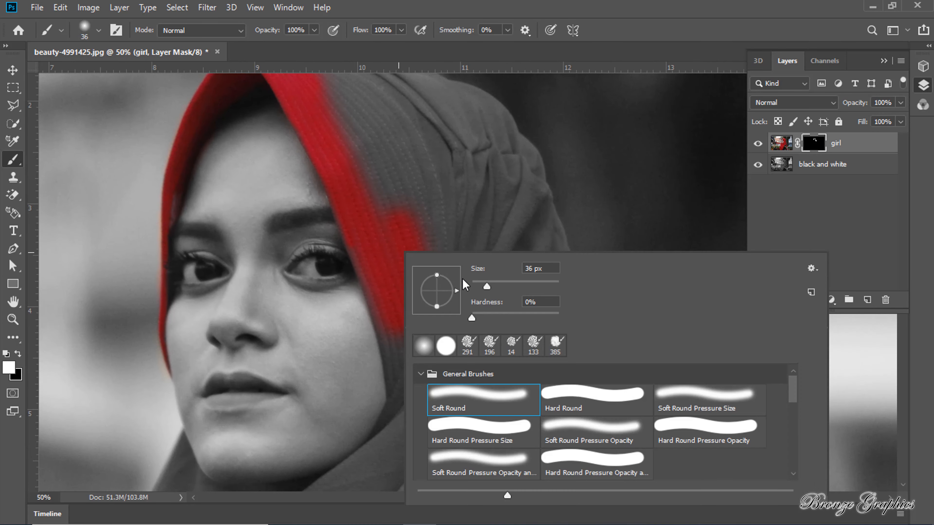
click(519, 283)
click(354, 243)
mouse_move(386, 300)
mouse_down()
mouse_move(404, 386)
mouse_move(429, 325)
mouse_move(408, 215)
mouse_up()
drag(405, 209, 405, 302)
mouse_move(323, 167)
mouse_down()
mouse_move(368, 258)
mouse_move(362, 204)
mouse_move(324, 164)
mouse_move(408, 173)
mouse_move(477, 210)
mouse_move(437, 183)
mouse_move(469, 188)
mouse_move(524, 247)
mouse_move(420, 204)
mouse_up()
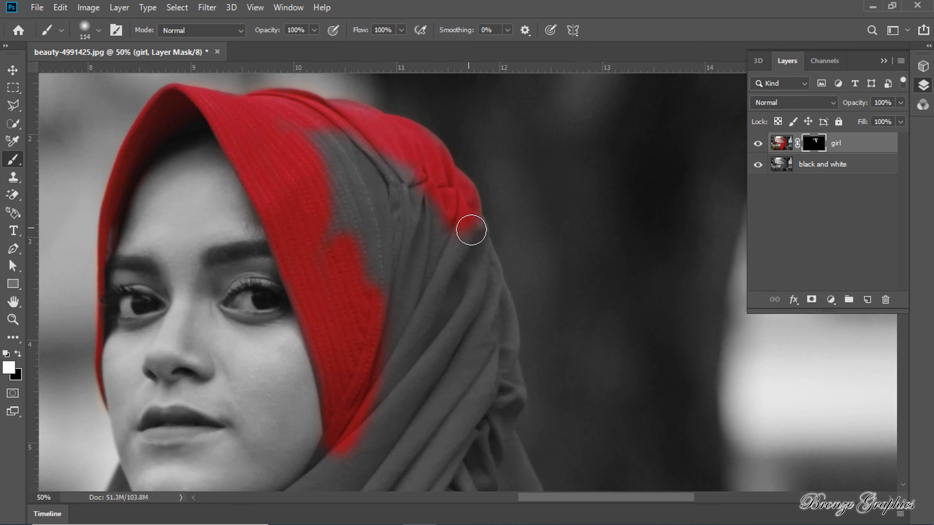
Reveal the scarf's back edge on the mask from the crown down behind the shoulder
mouse_move(471, 230)
mouse_down()
mouse_move(502, 318)
mouse_move(344, 142)
mouse_move(282, 119)
mouse_move(436, 268)
mouse_up()
mouse_move(470, 304)
mouse_down()
mouse_move(382, 198)
mouse_move(425, 277)
mouse_move(433, 355)
mouse_move(472, 455)
mouse_move(438, 463)
mouse_up()
scroll(437, 460, down, 2)
scroll(427, 365, up, 1)
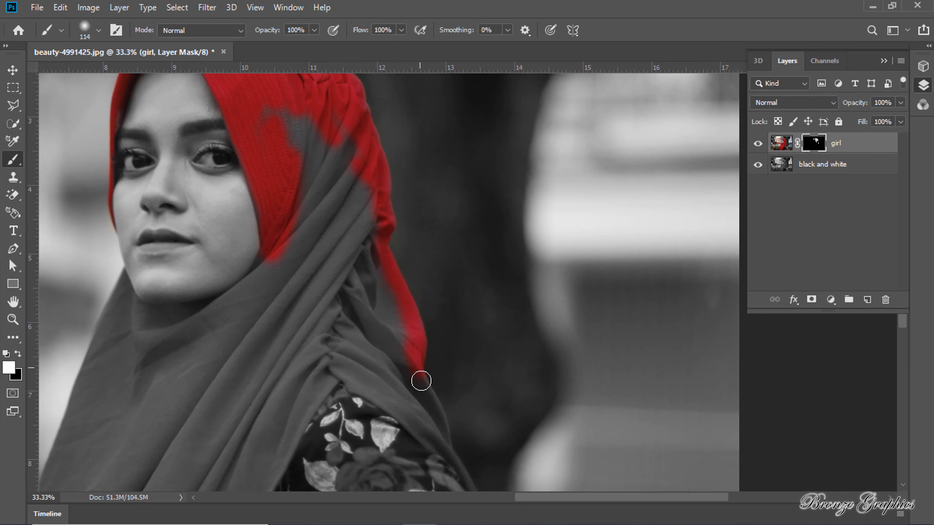
Reveal the scarf's lower back folds over the sleeve, reducing the brush to 62 px to follow the narrow tail to its tip
scroll(442, 433, up, 1)
drag(442, 432, 273, 177)
scroll(273, 177, up, 1)
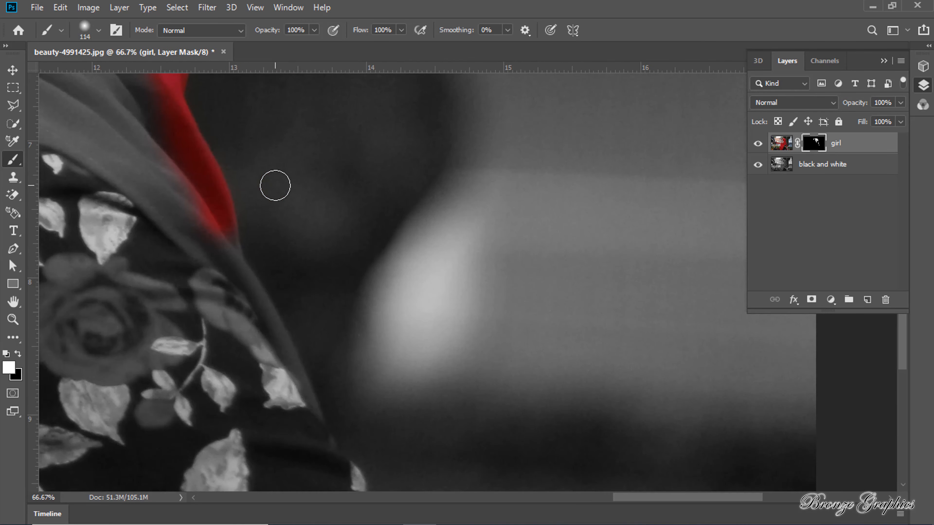
drag(143, 175, 168, 197)
right_click(221, 240)
drag(331, 278, 319, 278)
key(Return)
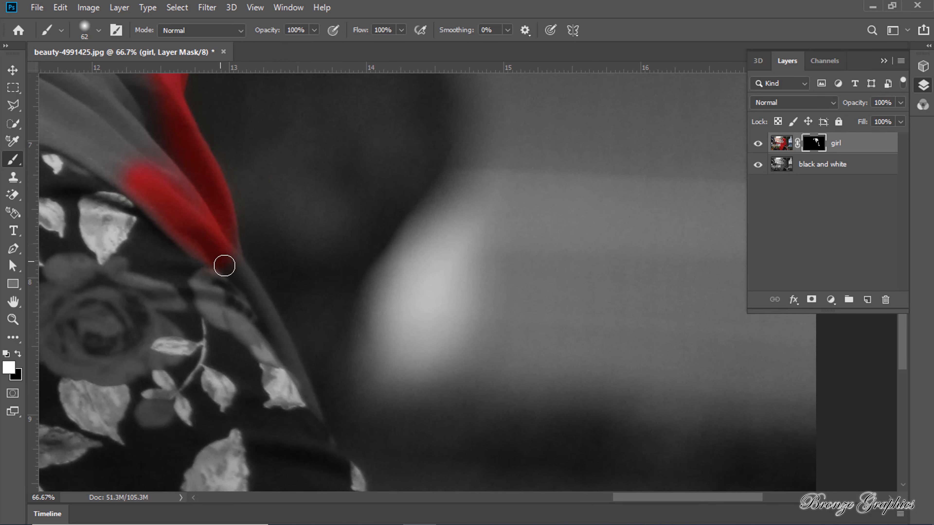
mouse_move(223, 264)
mouse_down()
mouse_move(255, 297)
mouse_move(318, 409)
mouse_up()
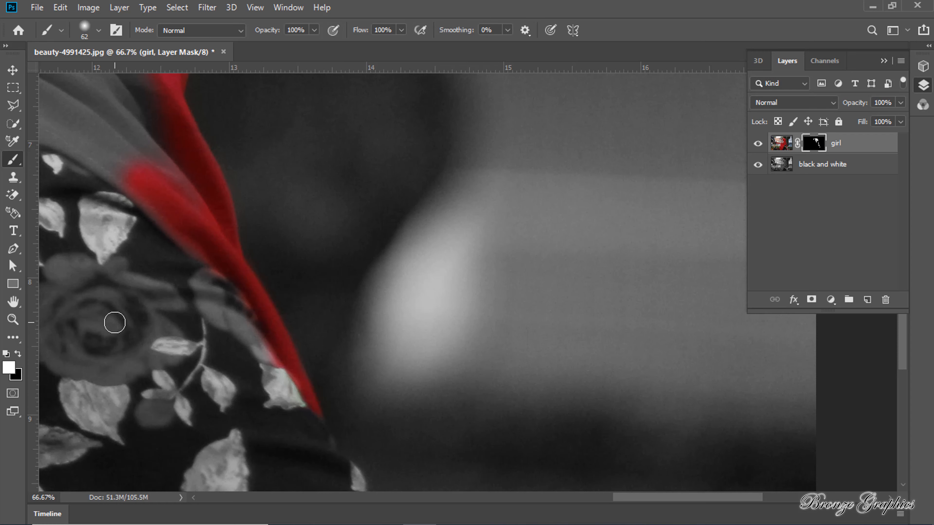
Reveal the red scarf's edge on the mask around the peak of the sleeve opening and partway down its front side
click(18, 354)
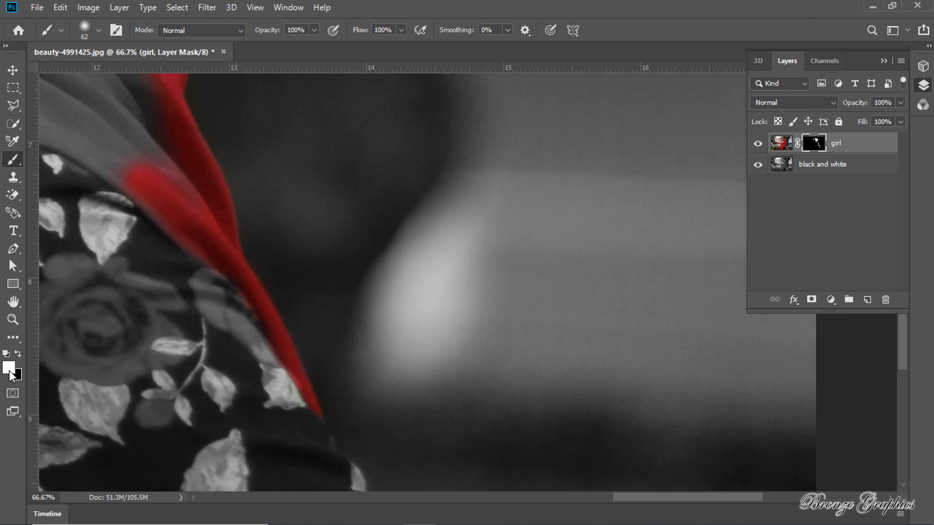
mouse_move(54, 302)
mouse_down()
mouse_move(92, 309)
mouse_move(167, 386)
mouse_move(177, 379)
mouse_up()
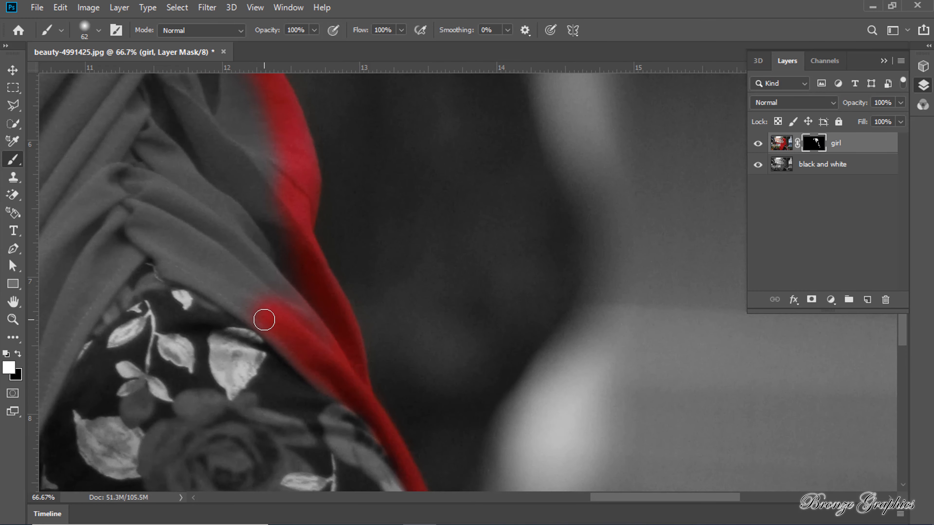
mouse_move(243, 301)
mouse_down()
mouse_move(148, 244)
mouse_move(96, 305)
mouse_move(144, 239)
mouse_move(233, 275)
mouse_up()
key(ctrl+minus)
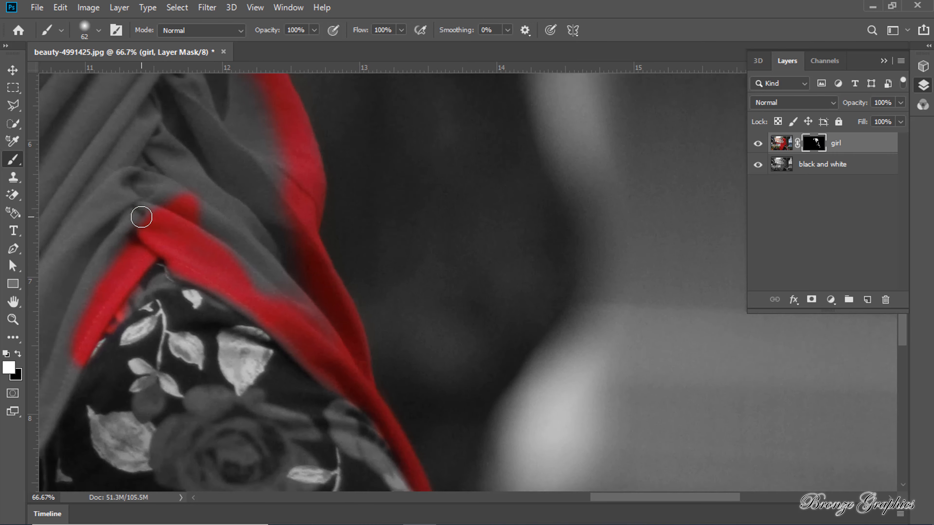
Enlarge the brush to 143 px and reveal the scarf's front edge beside the sleeve down to the hem
right_click(201, 229)
click(316, 264)
key(Return)
drag(192, 173, 171, 246)
mouse_move(148, 312)
mouse_down()
mouse_move(339, 184)
mouse_move(317, 286)
mouse_move(340, 227)
mouse_move(317, 275)
mouse_move(171, 298)
mouse_move(400, 283)
mouse_up()
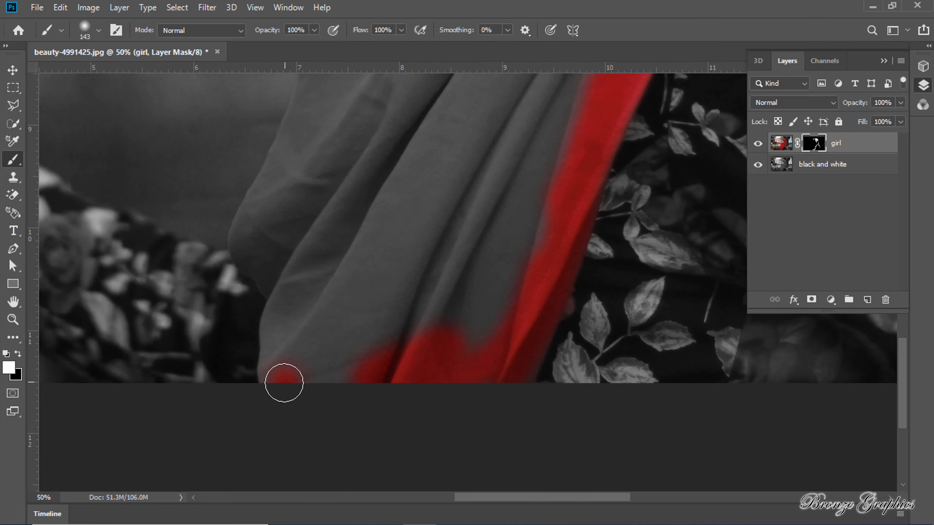
Reveal the scarf's outer front edge from the hem up to the face, plus the strip directly beneath the chin
mouse_move(283, 380)
mouse_down()
mouse_move(291, 288)
mouse_move(250, 246)
mouse_move(293, 160)
mouse_up()
mouse_move(297, 157)
mouse_down()
mouse_move(286, 267)
mouse_move(333, 135)
mouse_up()
mouse_move(321, 153)
mouse_down()
mouse_move(283, 342)
mouse_move(345, 183)
mouse_move(336, 292)
mouse_up()
mouse_move(327, 294)
mouse_down()
mouse_move(393, 210)
mouse_move(571, 156)
mouse_up()
key(ctrl+plus)
key(ctrl+plus)
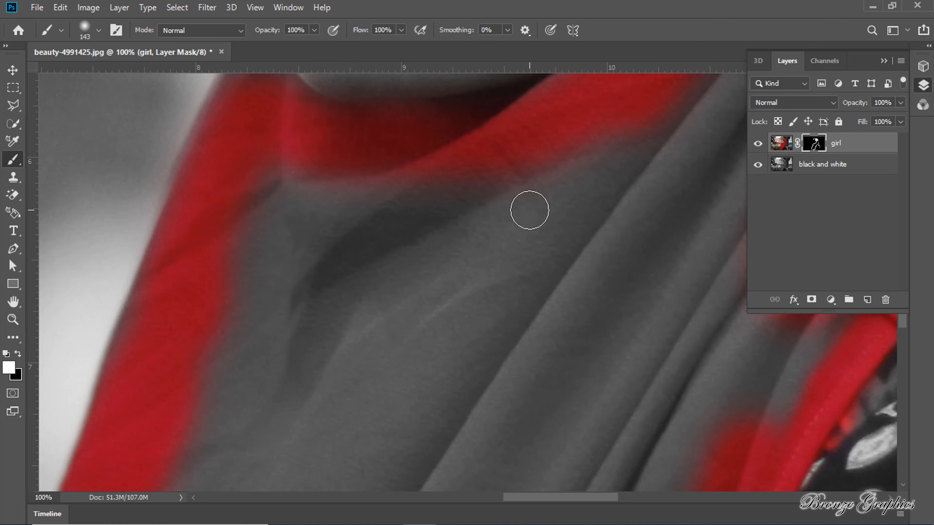
Reduce the brush to 62 px and reveal more of the scarf around the neck and under the chin
drag(269, 148, 302, 254)
right_click(298, 248)
click(401, 283)
mouse_move(286, 192)
mouse_down()
mouse_move(284, 141)
mouse_move(300, 189)
mouse_move(275, 201)
mouse_up()
drag(381, 244, 286, 262)
mouse_move(613, 153)
mouse_down()
mouse_move(461, 190)
mouse_move(401, 442)
mouse_up()
Fill in the grey gap in the stitched band and reveal the folds behind it at the side of the head
drag(438, 99, 342, 348)
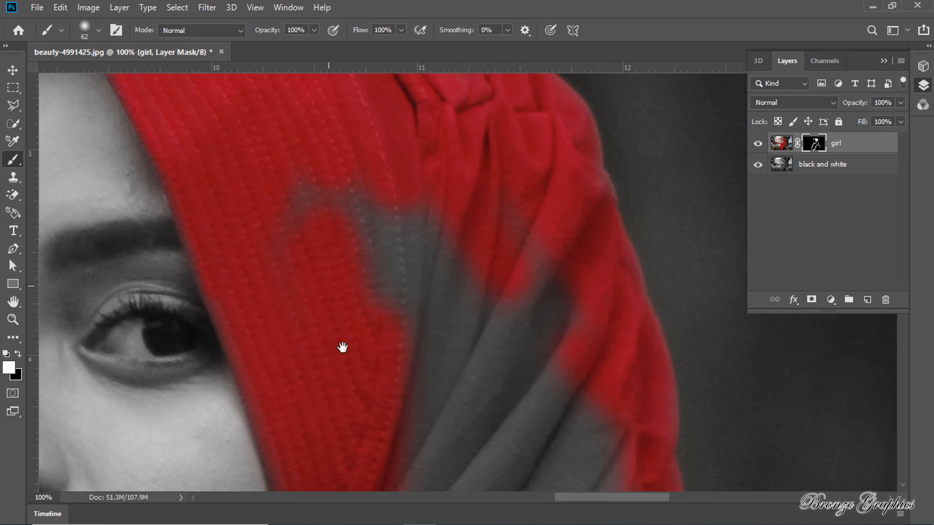
drag(291, 189, 307, 193)
key(ctrl+minus)
key(ctrl+minus)
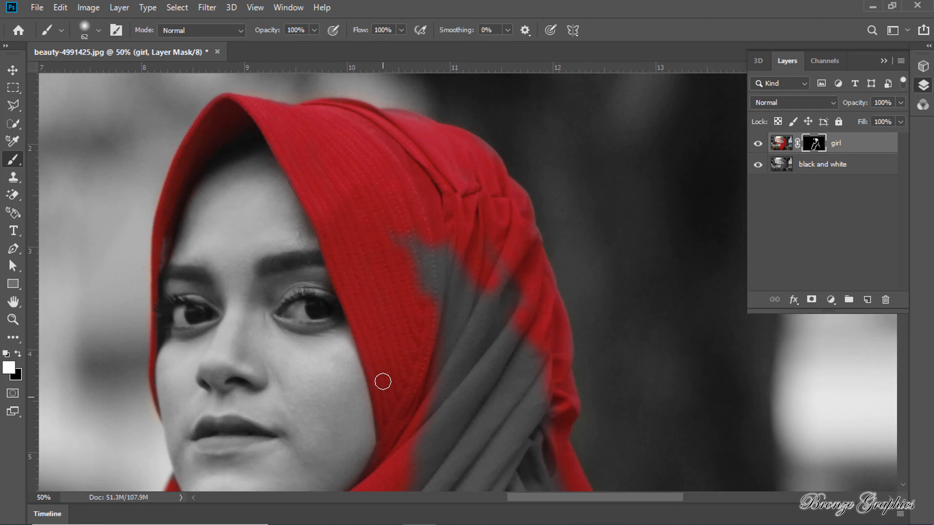
drag(368, 270, 333, 174)
key(ctrl+minus)
mouse_move(392, 241)
mouse_down()
mouse_move(359, 205)
mouse_move(446, 274)
mouse_move(473, 358)
mouse_move(467, 398)
mouse_up()
Set a 91 px Hard Round brush and fill in the grey scarf areas beside the neck and across the upper chest
right_click(358, 204)
click(482, 237)
click(406, 297)
key(Return)
drag(374, 358, 314, 376)
mouse_move(292, 385)
mouse_down()
mouse_move(359, 315)
mouse_move(274, 334)
mouse_up()
mouse_move(293, 329)
mouse_down()
mouse_move(342, 259)
mouse_move(398, 333)
mouse_move(571, 280)
mouse_move(599, 297)
mouse_move(620, 286)
mouse_move(472, 310)
mouse_move(443, 358)
mouse_up()
right_click(599, 297)
click(610, 306)
click(586, 223)
drag(441, 342, 487, 264)
Enlarge the brush to 117 px and fill in the remaining grey folds from the chest down to the hem
right_click(486, 263)
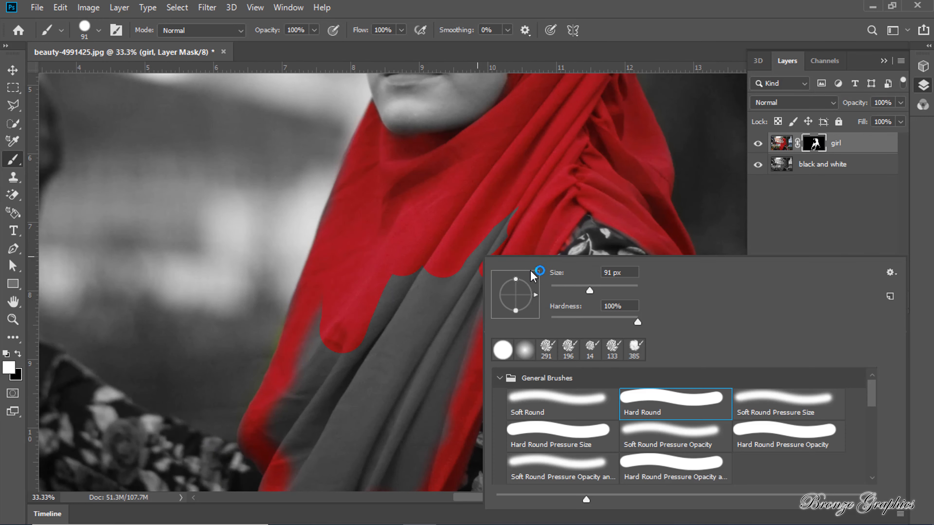
click(600, 290)
click(490, 228)
drag(489, 227, 448, 310)
mouse_move(454, 293)
mouse_down()
mouse_move(500, 215)
mouse_move(448, 392)
mouse_move(489, 338)
mouse_move(338, 386)
mouse_move(341, 330)
mouse_move(375, 424)
mouse_move(510, 217)
mouse_move(382, 371)
mouse_move(452, 184)
mouse_move(377, 317)
mouse_up()
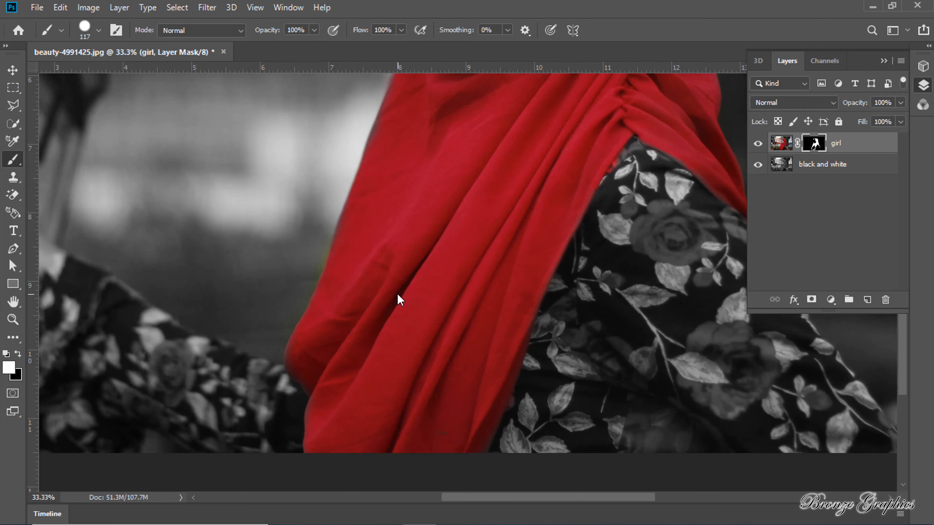
mouse_move(465, 230)
mouse_down()
mouse_move(464, 188)
mouse_move(392, 256)
mouse_up()
Switch to a soft 117 px brush and paint black on the mask to hide the color fringe outside the scarf's lower front edge
right_click(321, 294)
key(Escape)
drag(431, 307, 415, 371)
drag(476, 148, 394, 375)
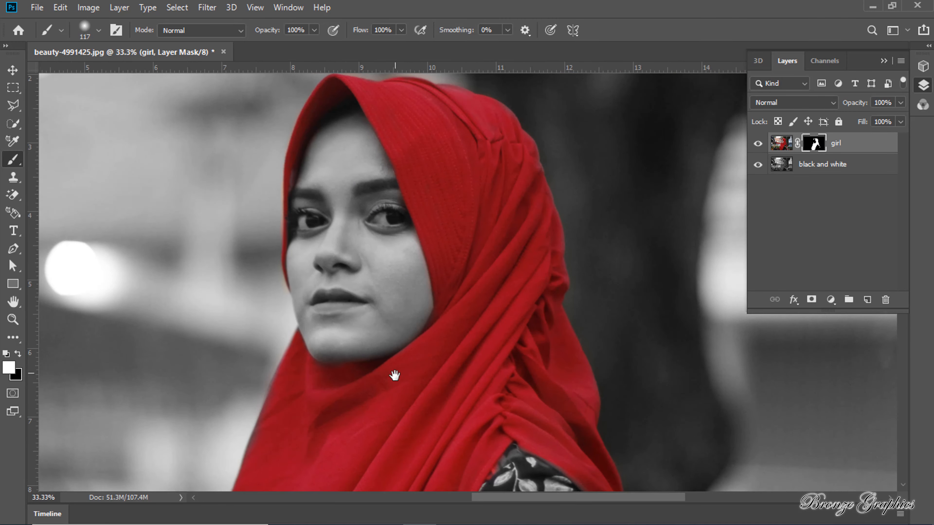
drag(437, 437, 499, 175)
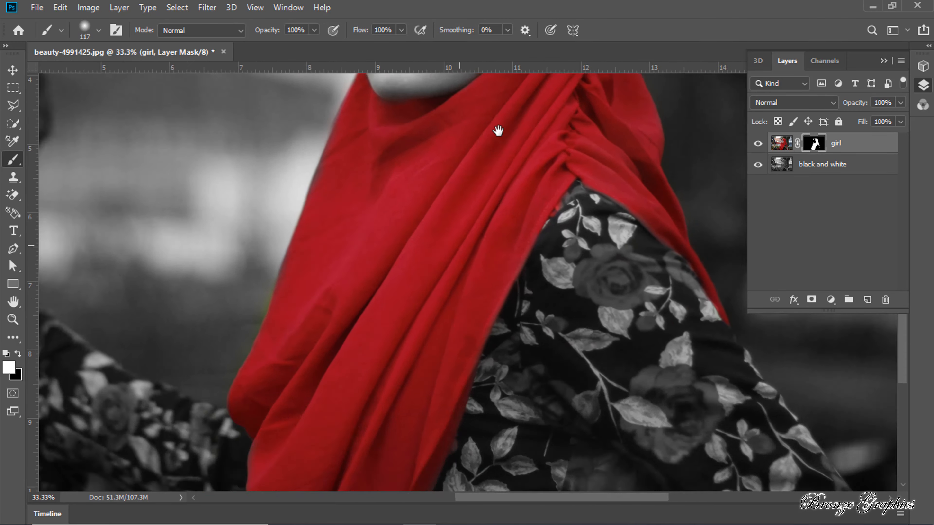
drag(426, 403, 459, 190)
key(ctrl+plus)
drag(380, 112, 451, 223)
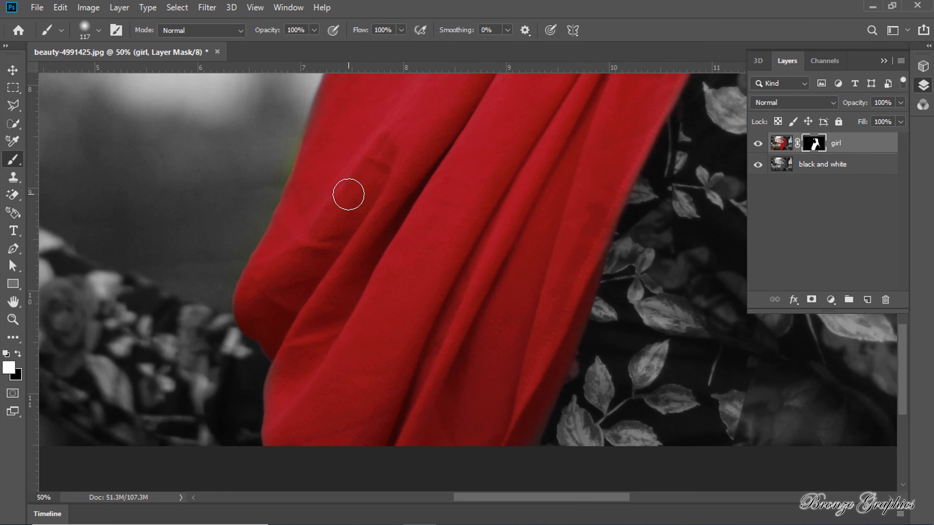
click(18, 354)
drag(287, 145, 252, 213)
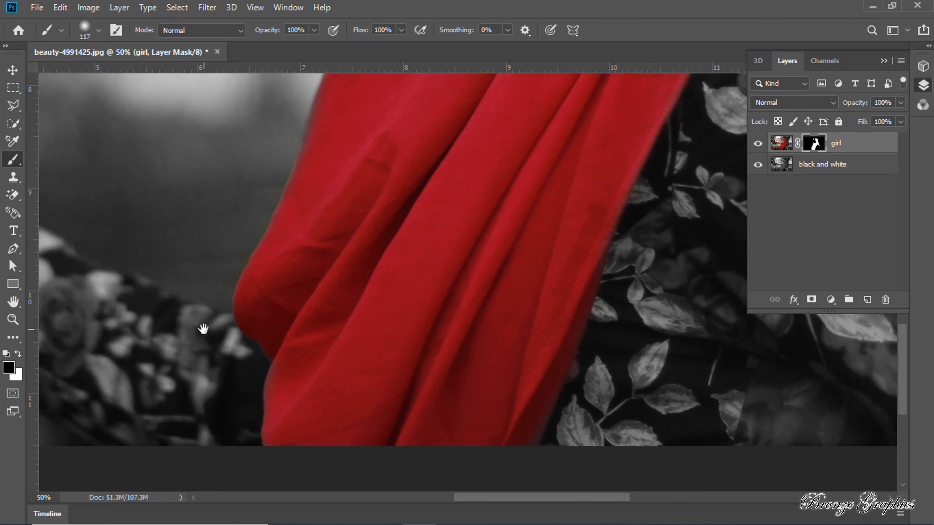
Hide the color spill at the peak of the sleeve opening with black and restore white as the painting color
mouse_move(589, 126)
mouse_down()
mouse_move(181, 304)
mouse_move(175, 319)
mouse_up()
drag(364, 215, 337, 229)
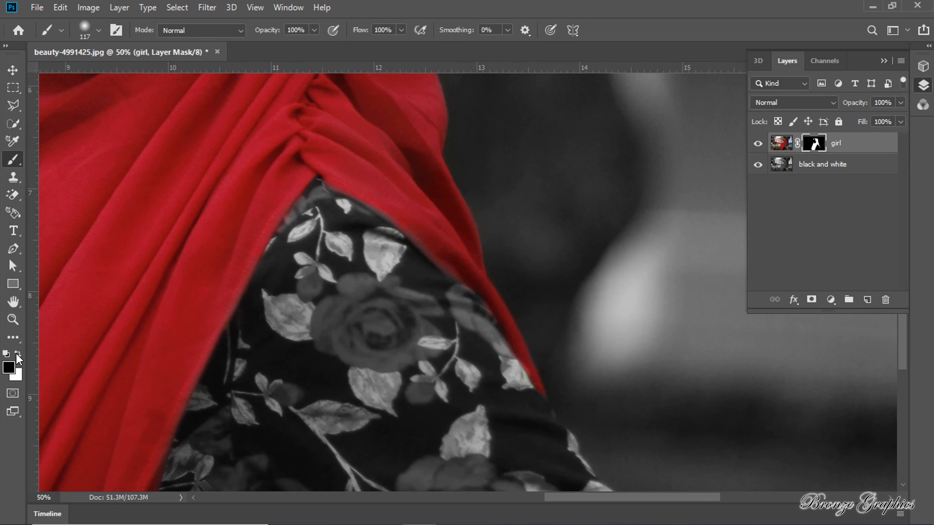
key(x)
drag(359, 147, 317, 230)
drag(312, 129, 323, 338)
drag(161, 172, 306, 110)
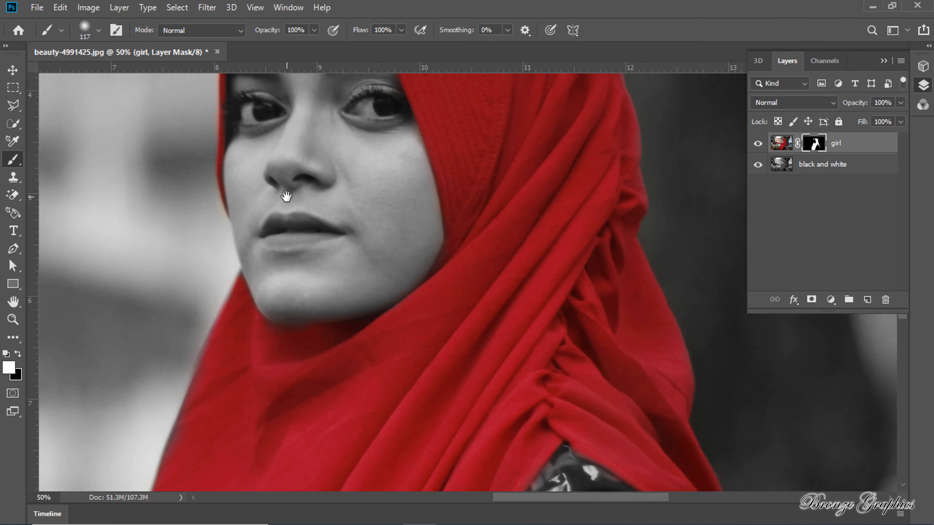
key(ctrl+0)
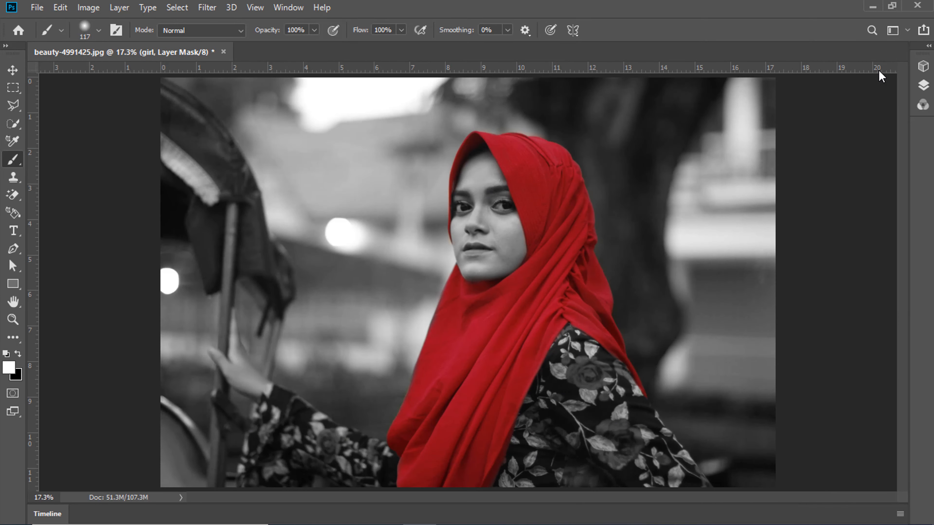